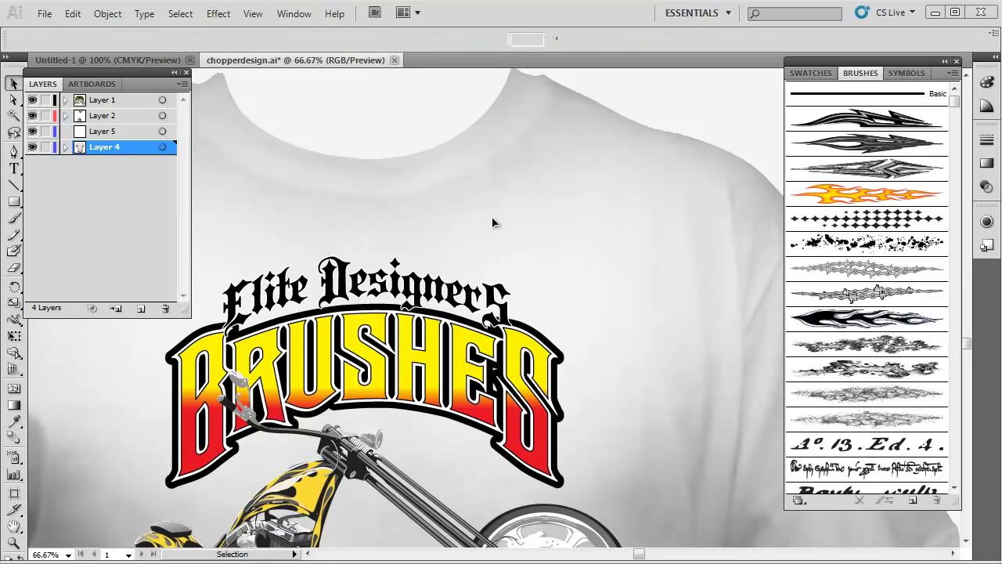
Choose the orange flame art brush and make Layer 5 the active layer.
click(485, 260)
key(ctrl+minus)
key(ctrl+minus)
key(alt)
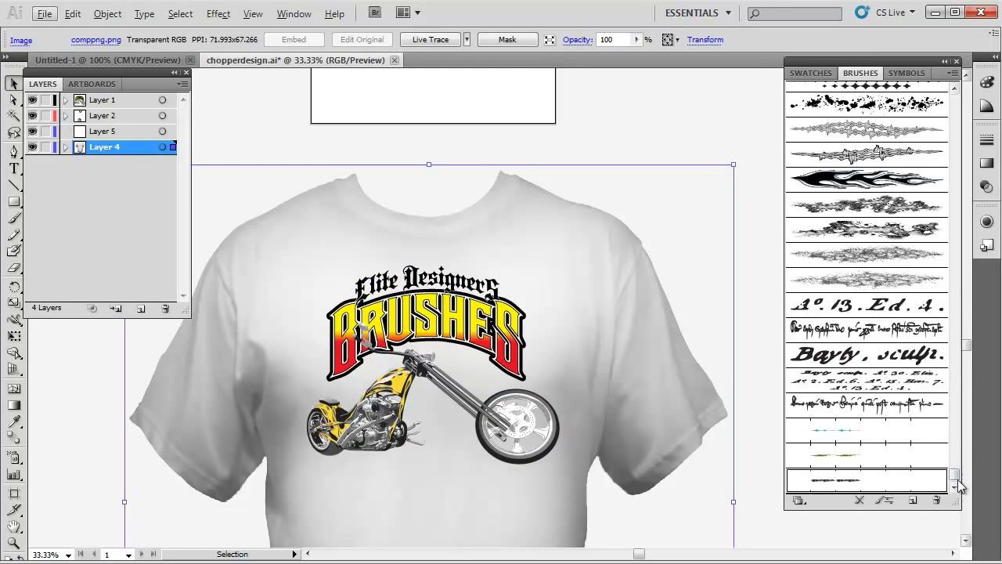
scroll(942, 327, up, 2)
scroll(942, 328, up, 5)
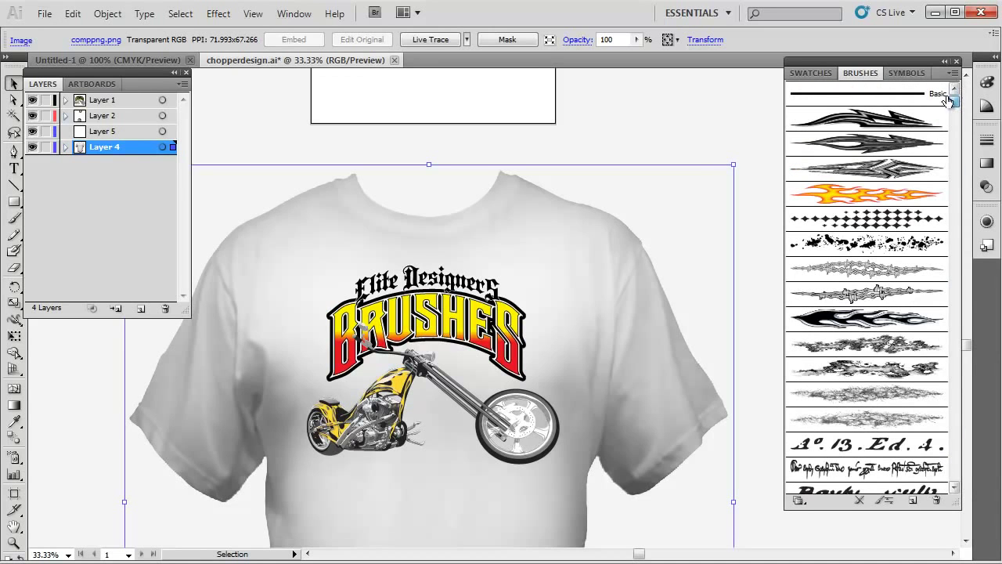
click(895, 196)
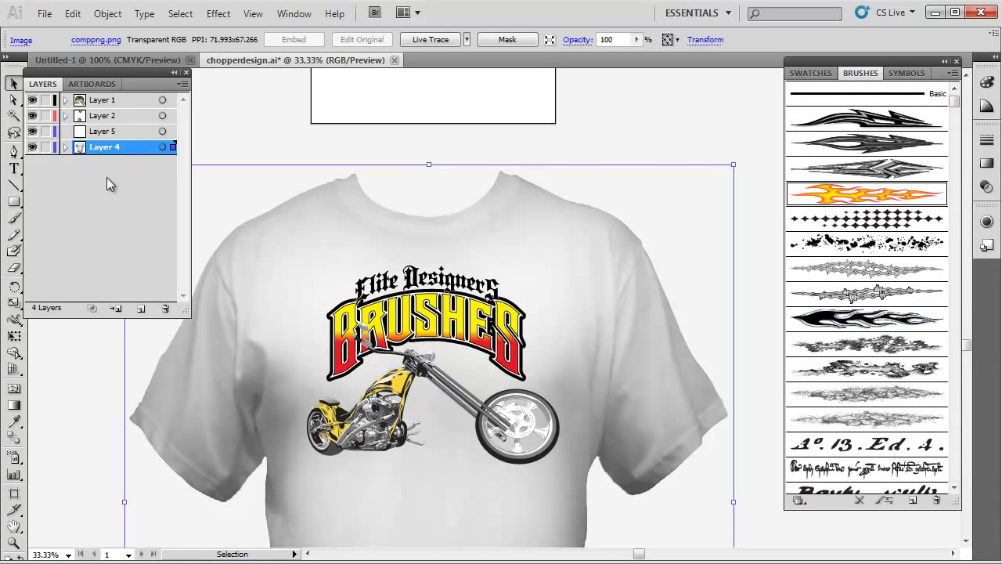
click(110, 131)
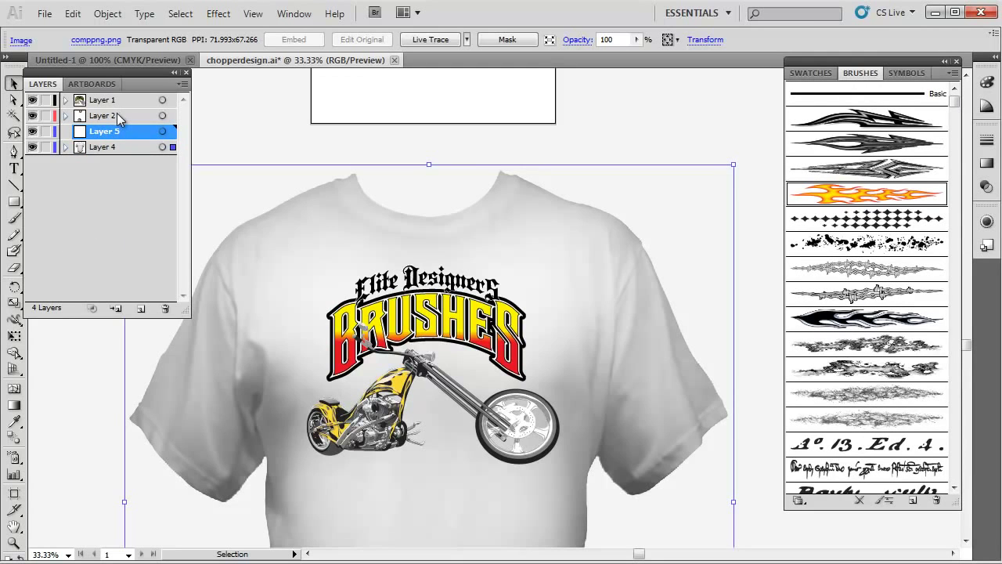
Hide and reshow Layer 2 and Layer 4 in turn to check what each one contains.
click(32, 115)
click(33, 115)
click(32, 147)
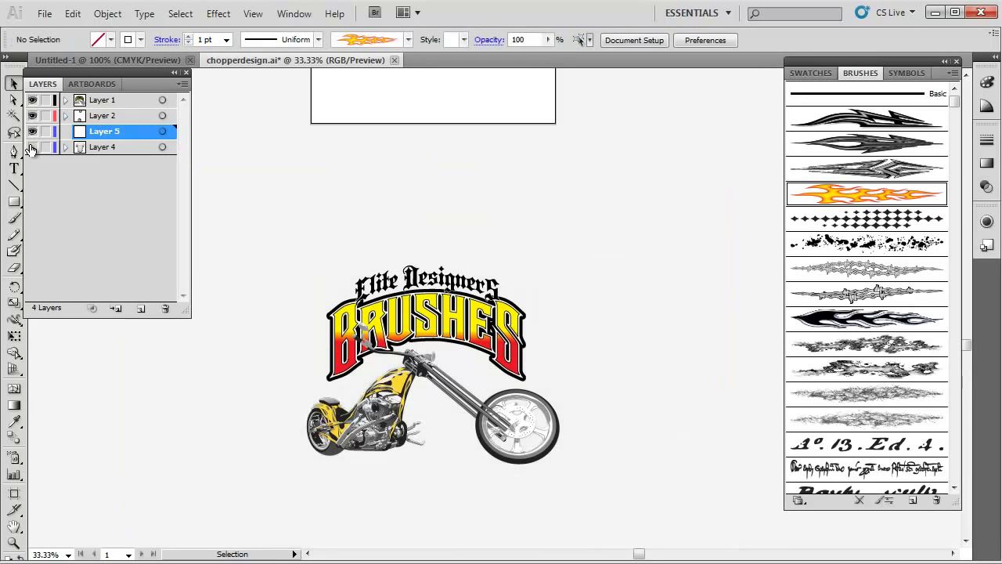
click(32, 148)
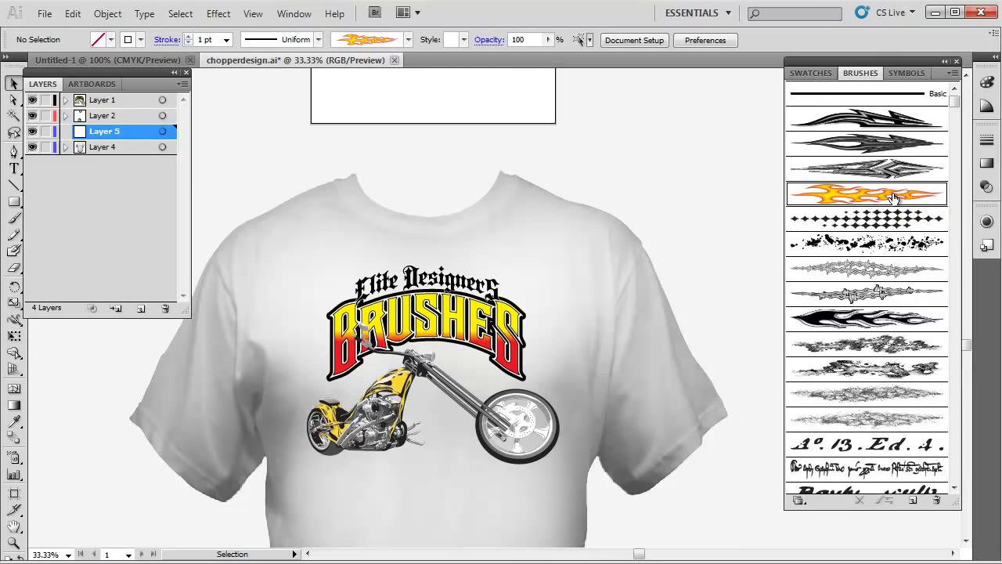
Paint one flame stroke with the Paintbrush, curving from the front wheel up past the lettering's final S.
click(15, 219)
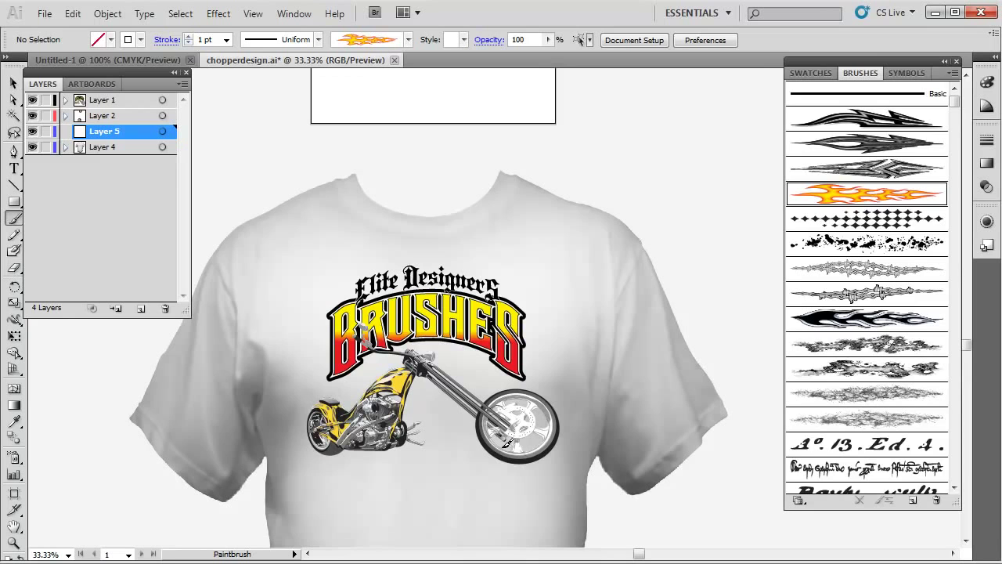
drag(553, 405, 547, 357)
drag(513, 273, 513, 273)
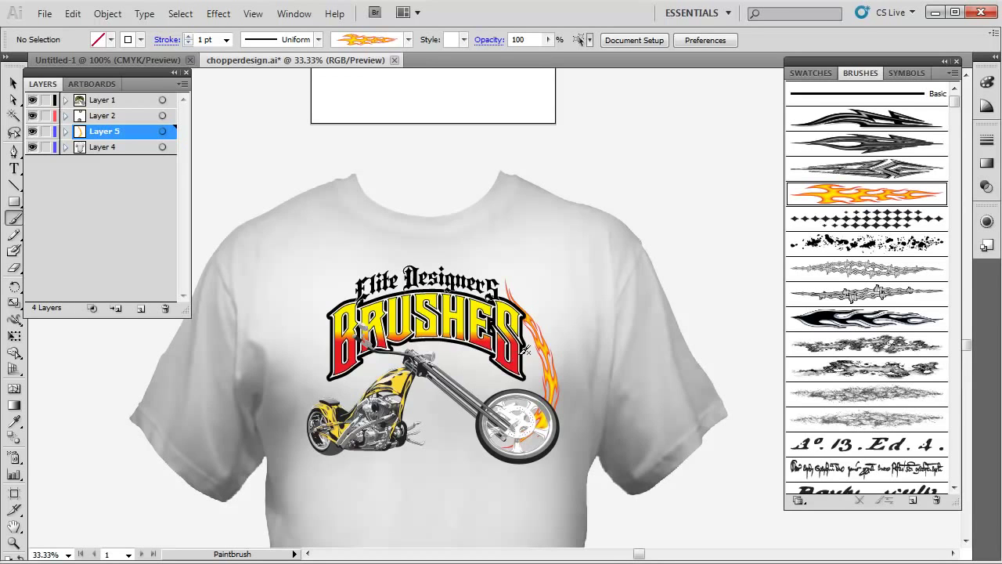
Select the painted flame path and set its stroke weight to 2 pt.
scroll(538, 344, up, 3)
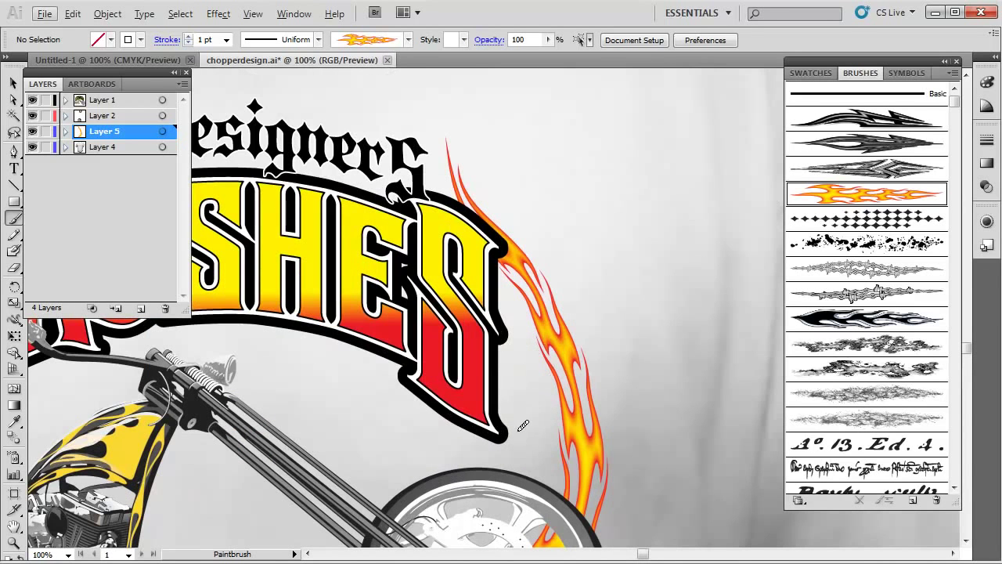
click(227, 39)
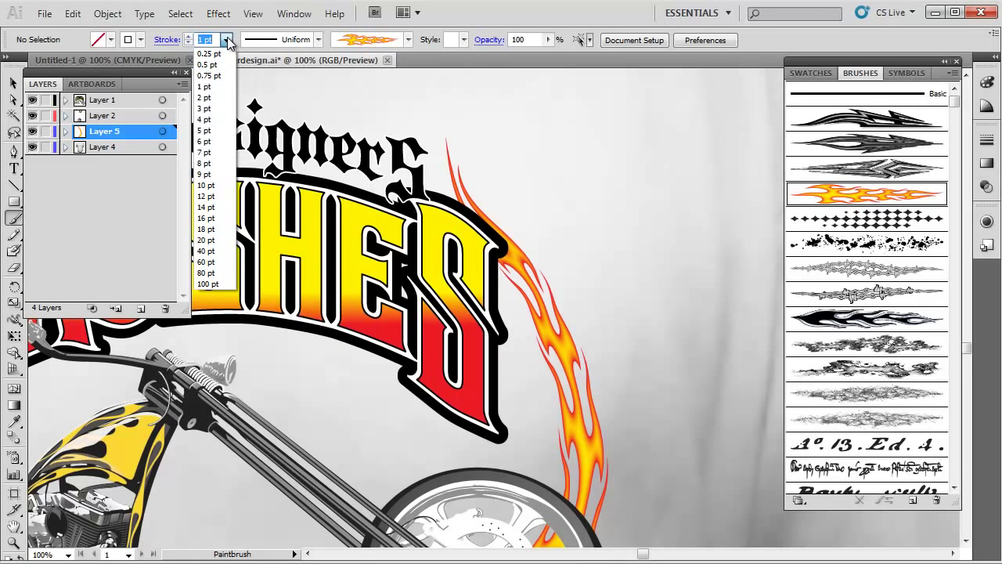
click(13, 83)
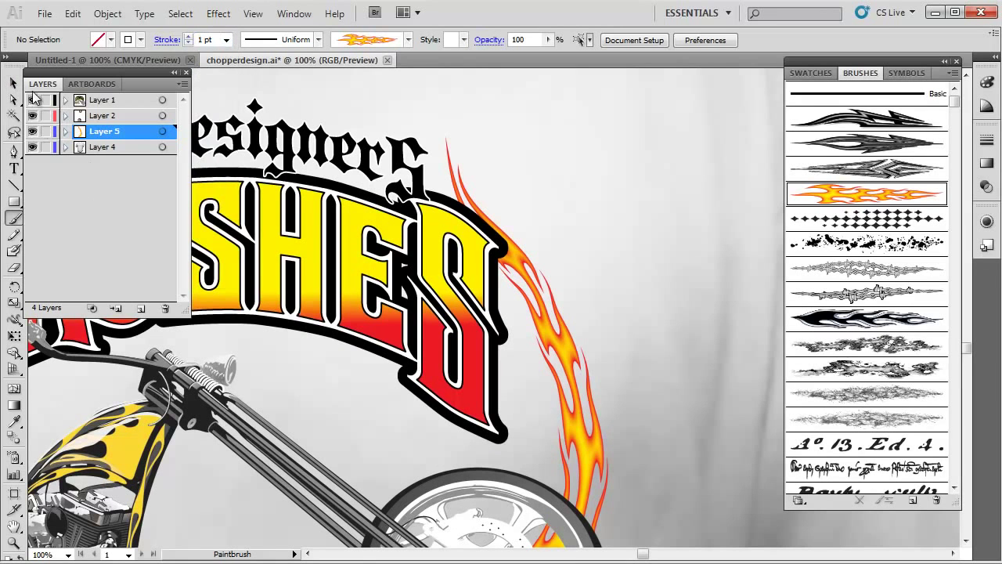
click(567, 339)
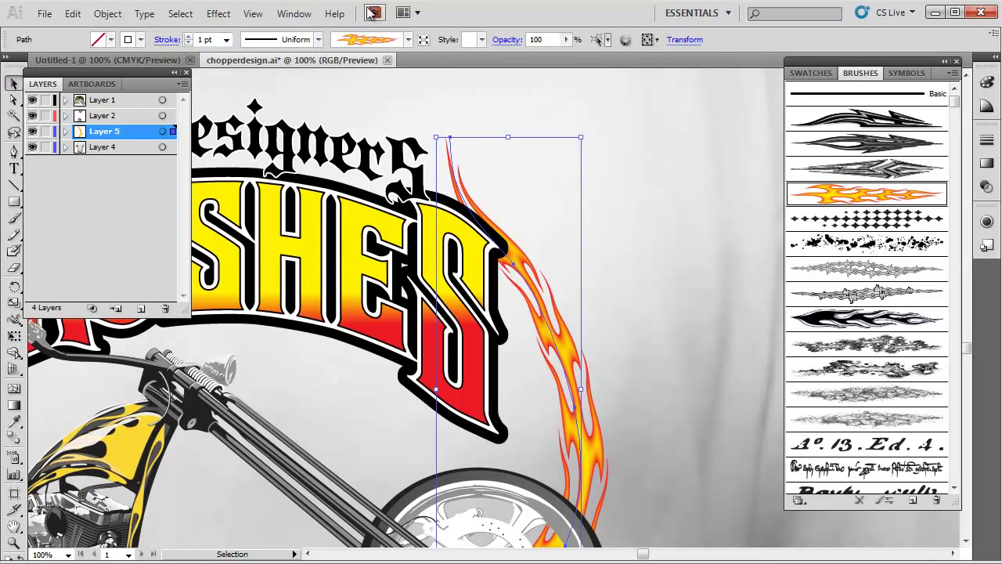
click(227, 39)
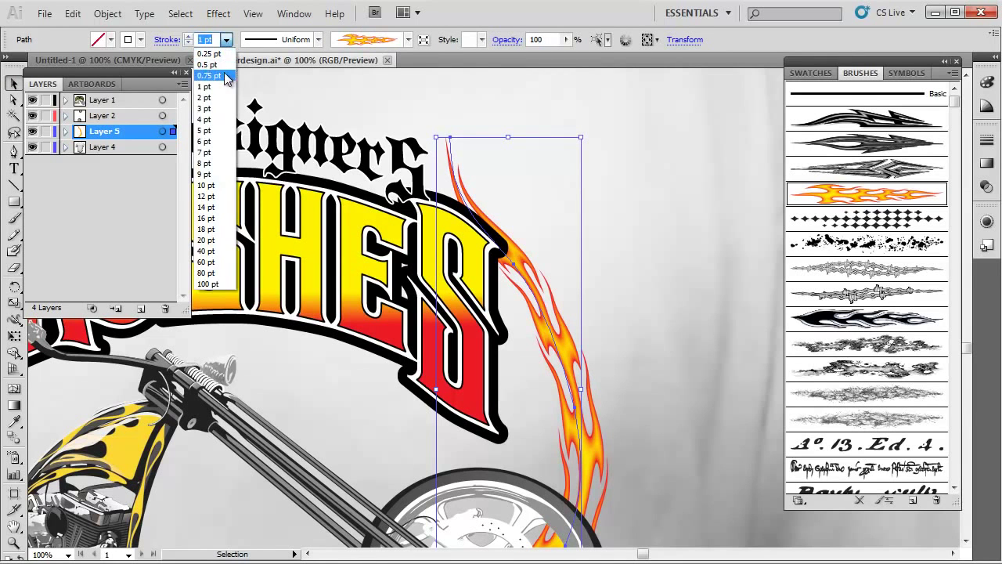
click(225, 99)
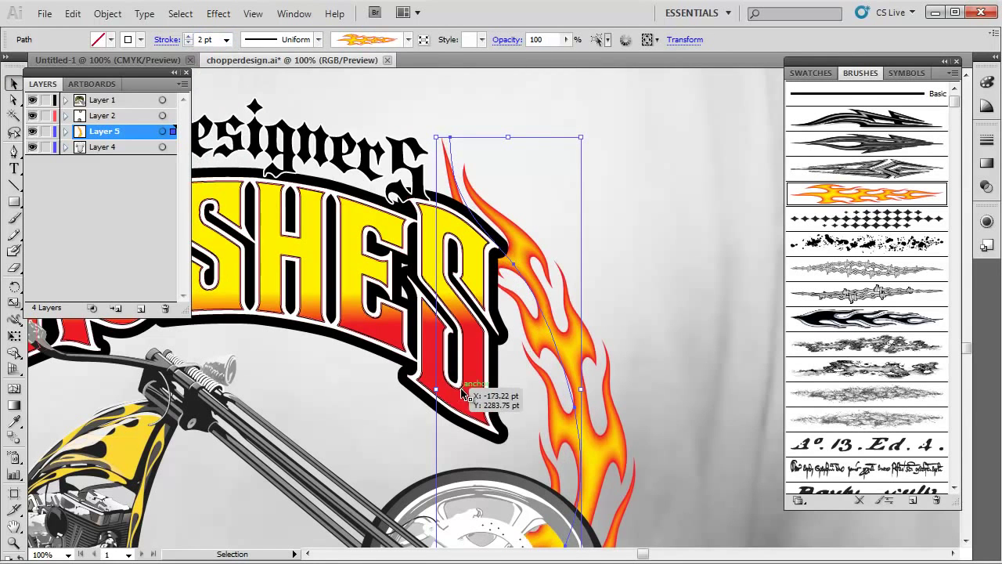
scroll(462, 395, down, 2)
scroll(468, 392, down, 6)
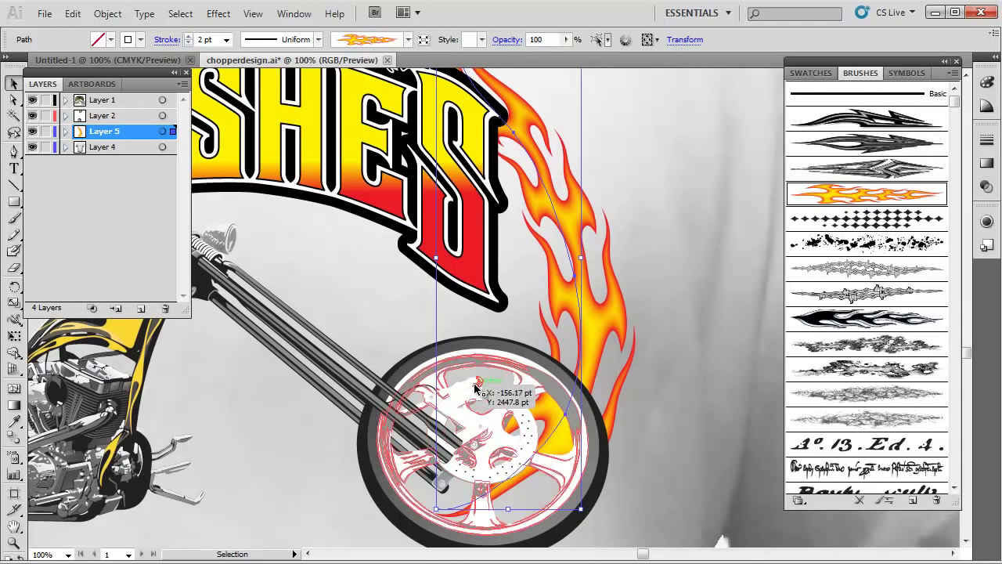
scroll(475, 390, up, 5)
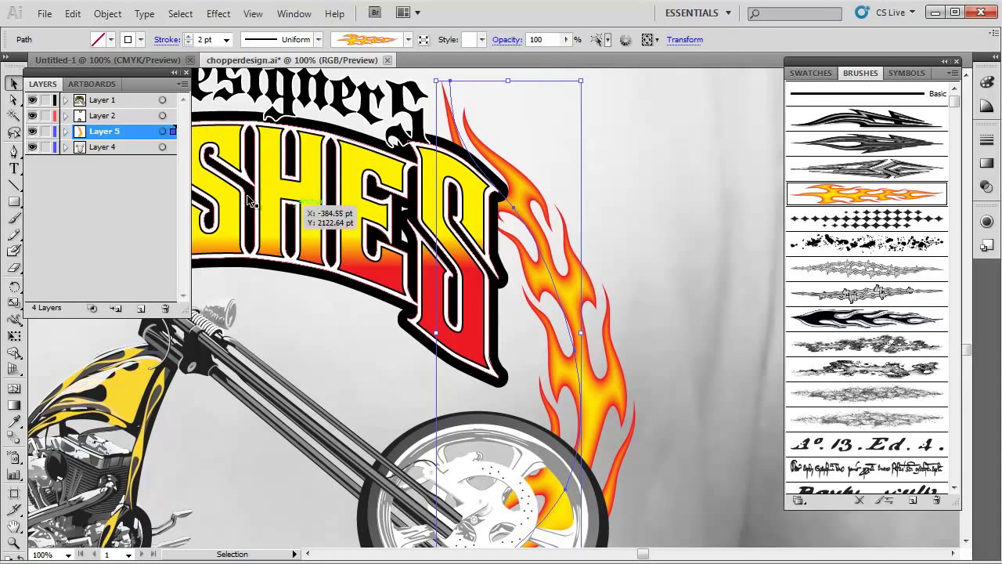
Widen the flame's middle to about 2.78 pt with the Width tool and narrow its upper end.
click(15, 321)
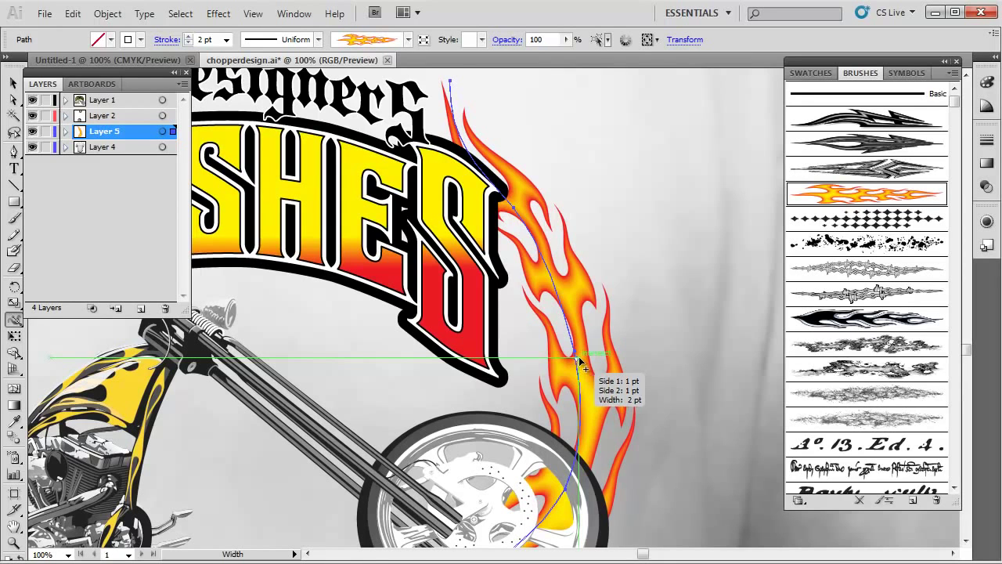
drag(585, 361, 651, 351)
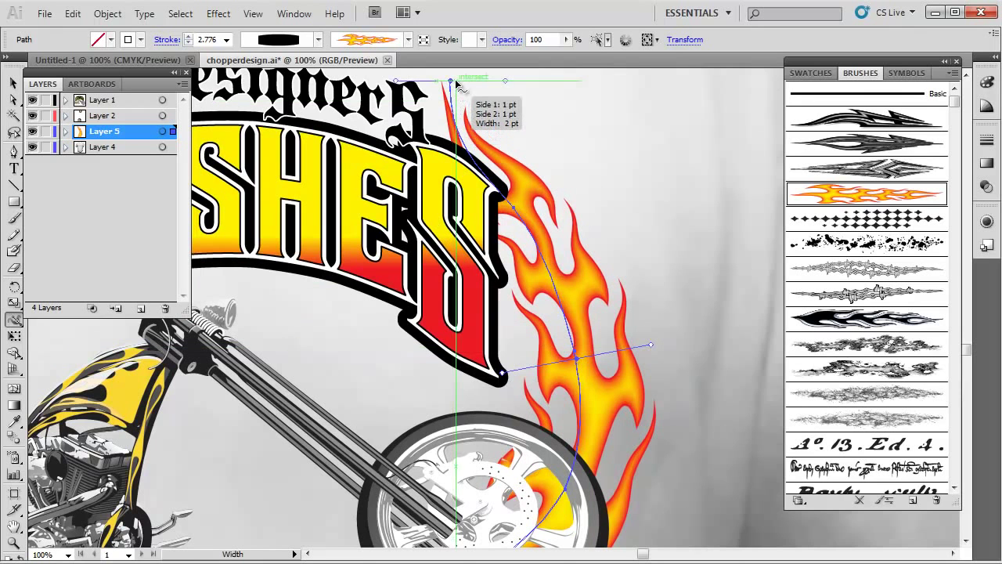
mouse_move(452, 82)
mouse_down()
mouse_move(575, 86)
mouse_move(466, 86)
mouse_up()
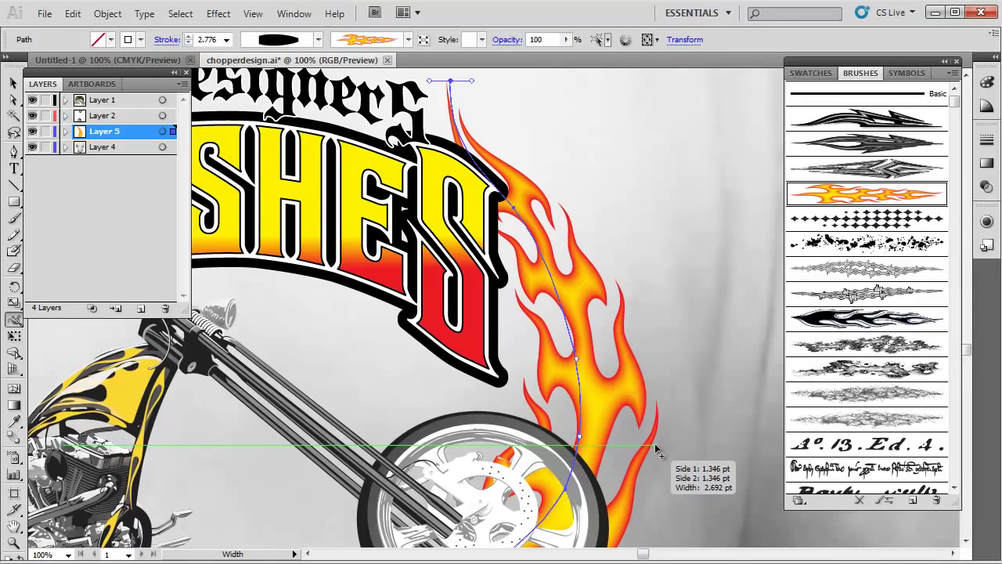
scroll(643, 430, down, 1)
scroll(644, 430, down, 3)
scroll(640, 429, up, 5)
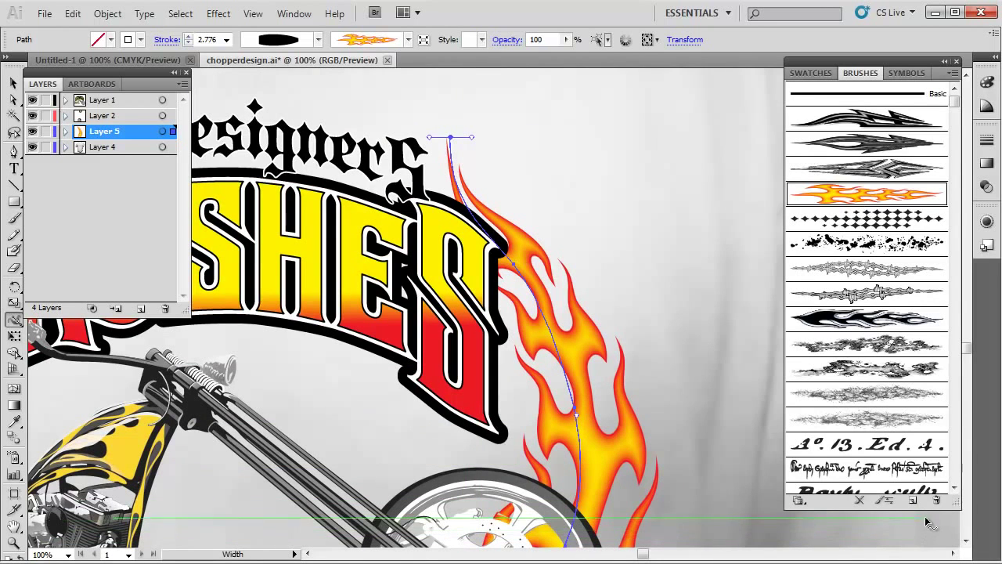
Apply the black flame brush with light highlights to the path and set its stroke weight to 2 pt.
click(895, 317)
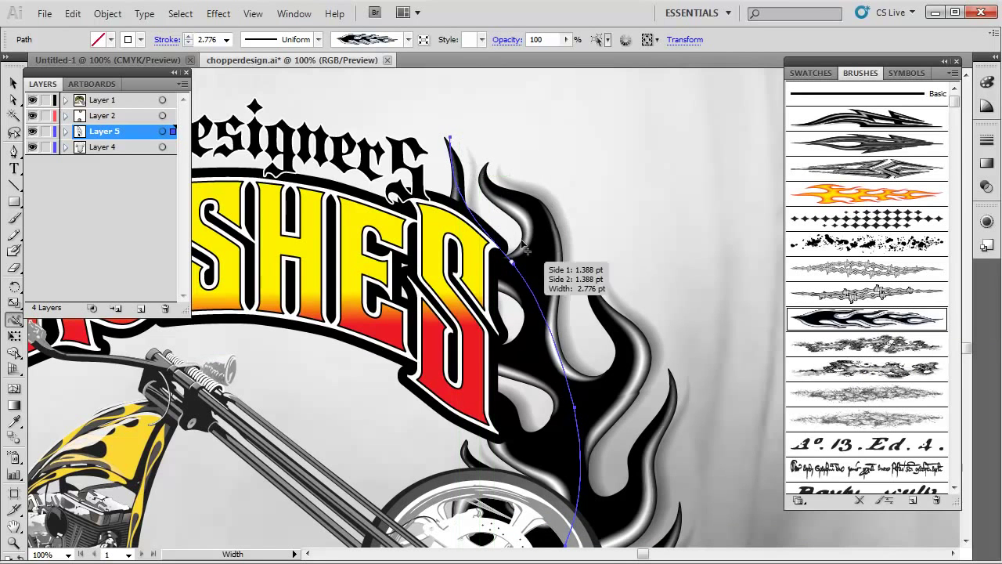
click(227, 39)
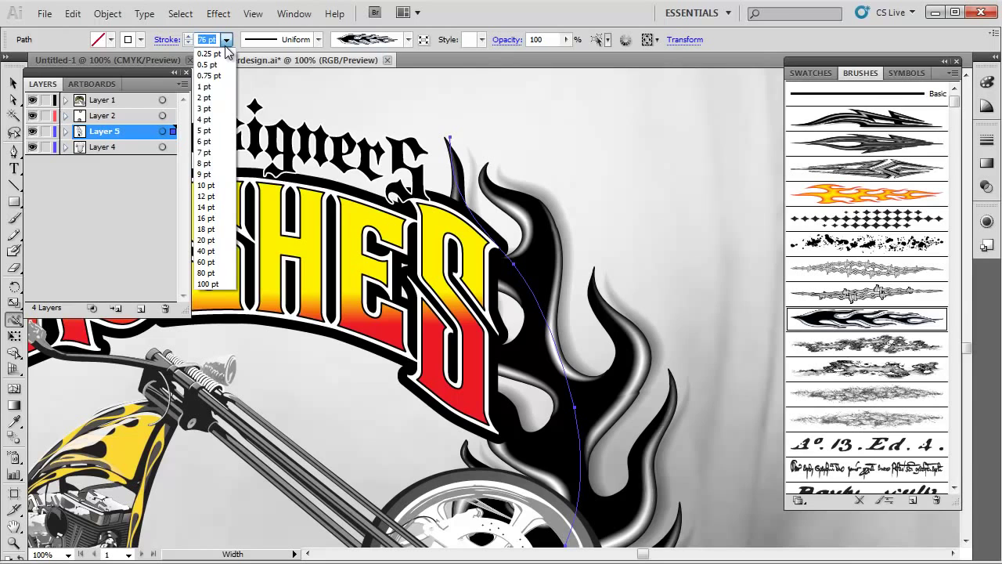
click(205, 97)
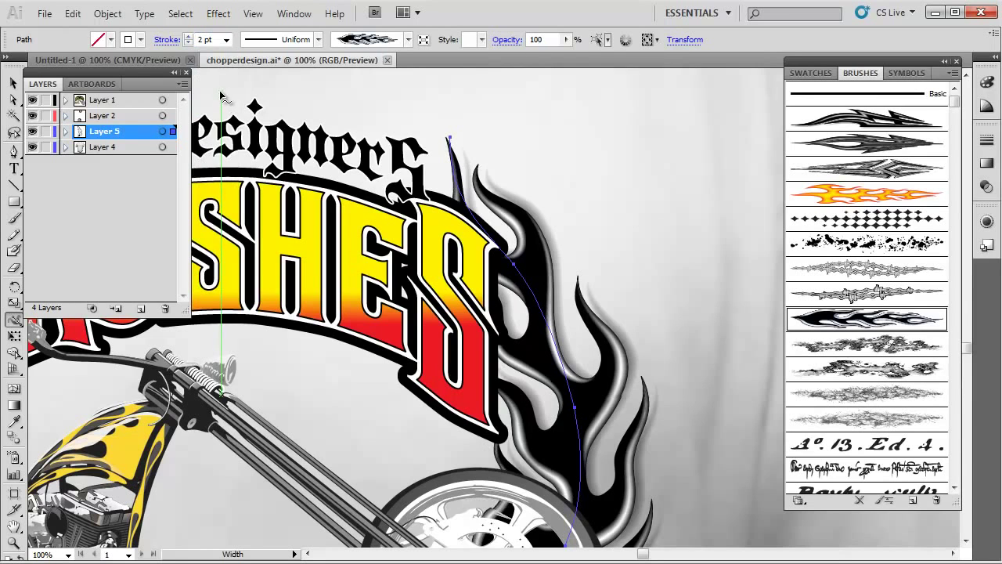
scroll(661, 335, down, 5)
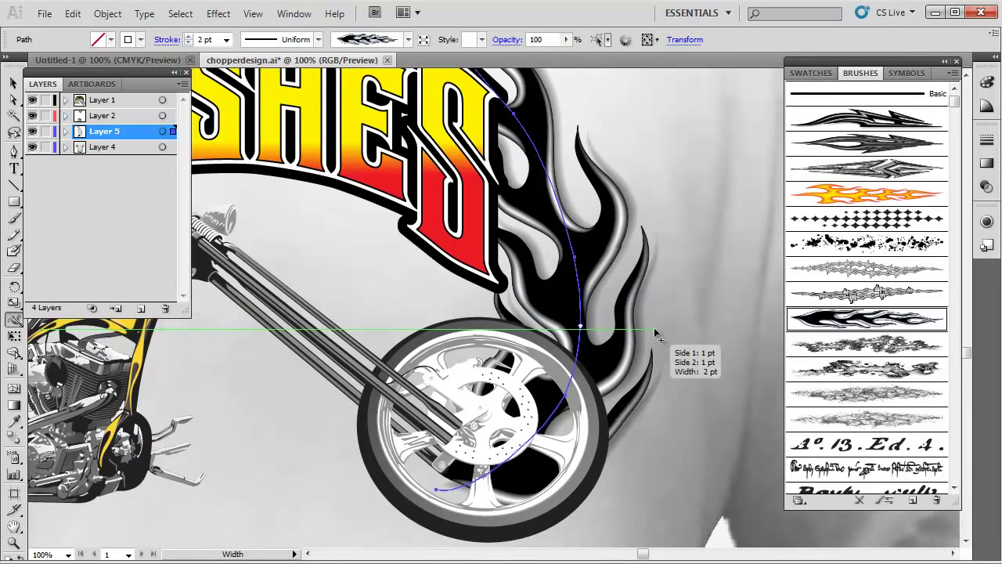
scroll(643, 327, up, 3)
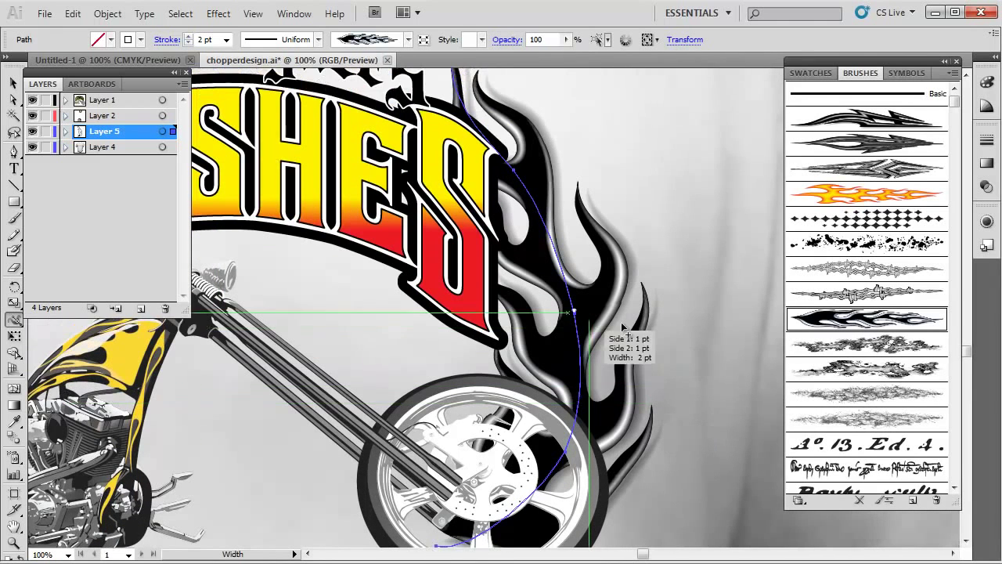
Set the black flame's stroke weight to 1 pt and widen it to about 1.42 pt just above the front wheel.
click(225, 39)
click(223, 87)
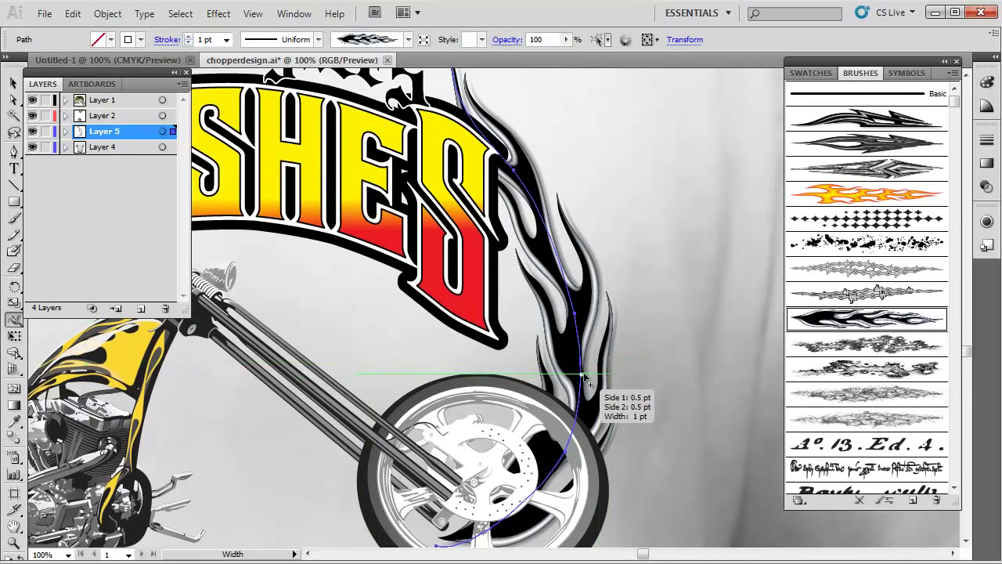
mouse_move(589, 377)
mouse_down()
mouse_move(656, 377)
mouse_move(641, 373)
mouse_up()
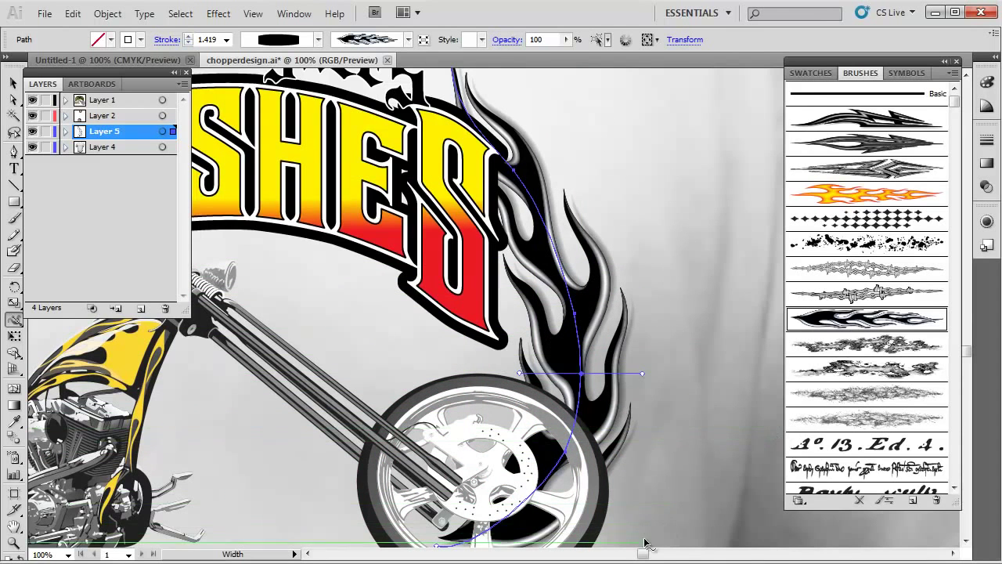
Expand the appearance of the black flame stroke into editable shapes.
mouse_move(642, 555)
mouse_down()
mouse_move(603, 555)
mouse_move(619, 555)
mouse_up()
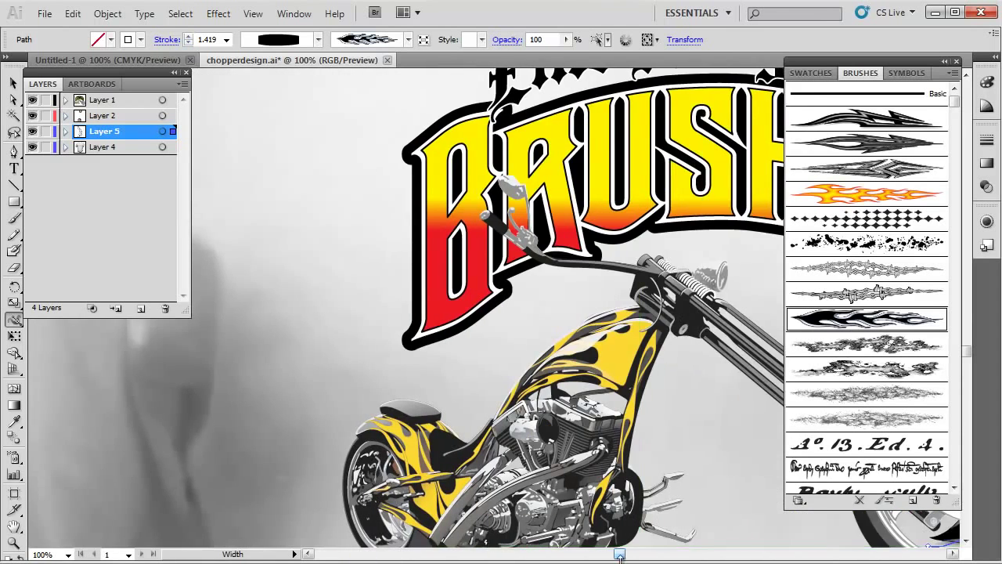
key(ctrl+minus)
key(ctrl+minus)
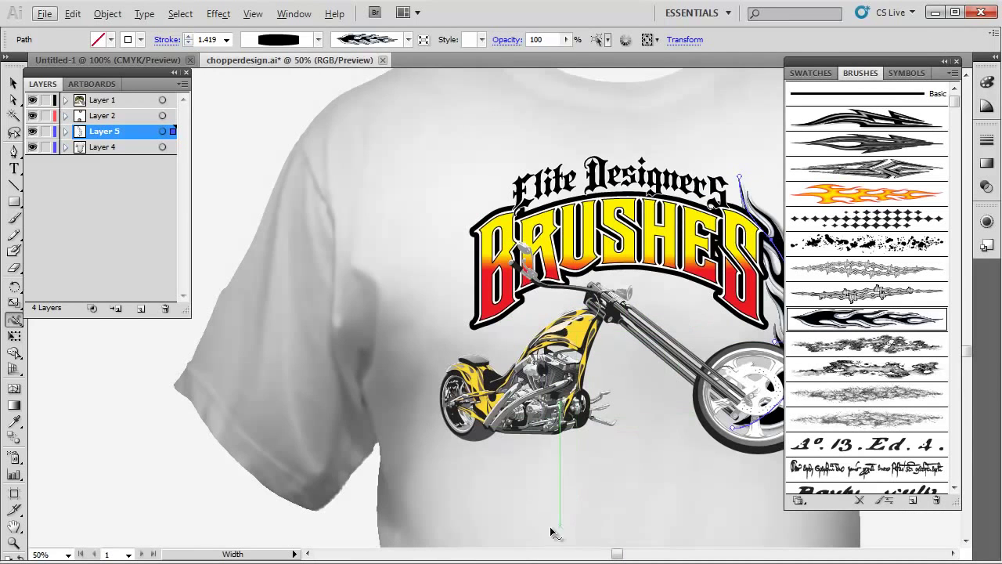
click(14, 526)
drag(671, 305, 509, 307)
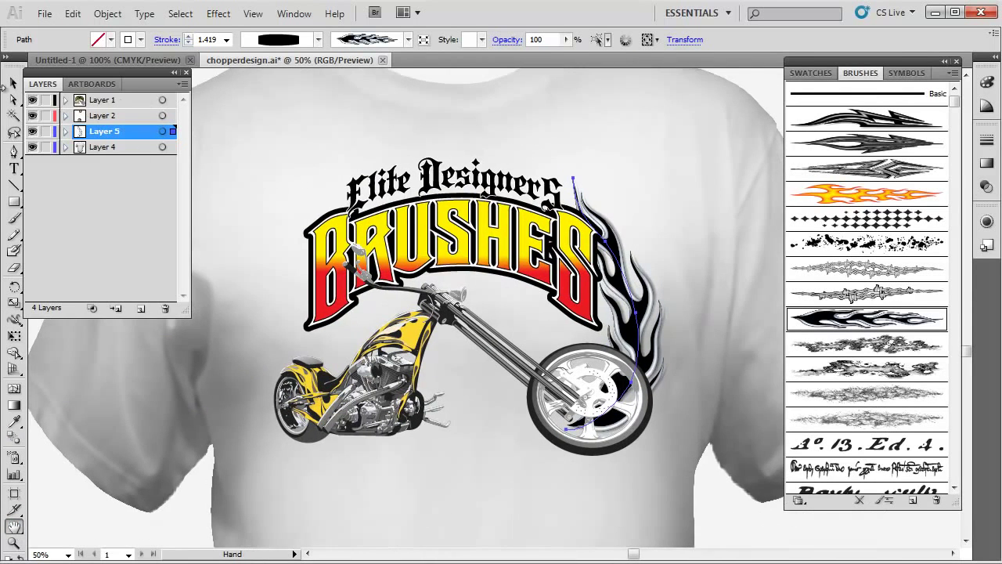
click(14, 83)
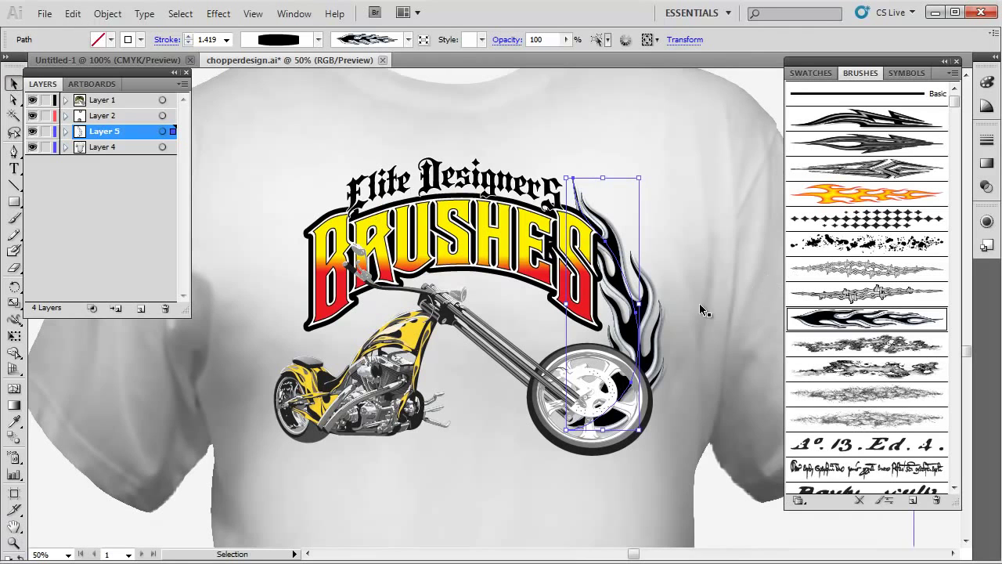
click(107, 13)
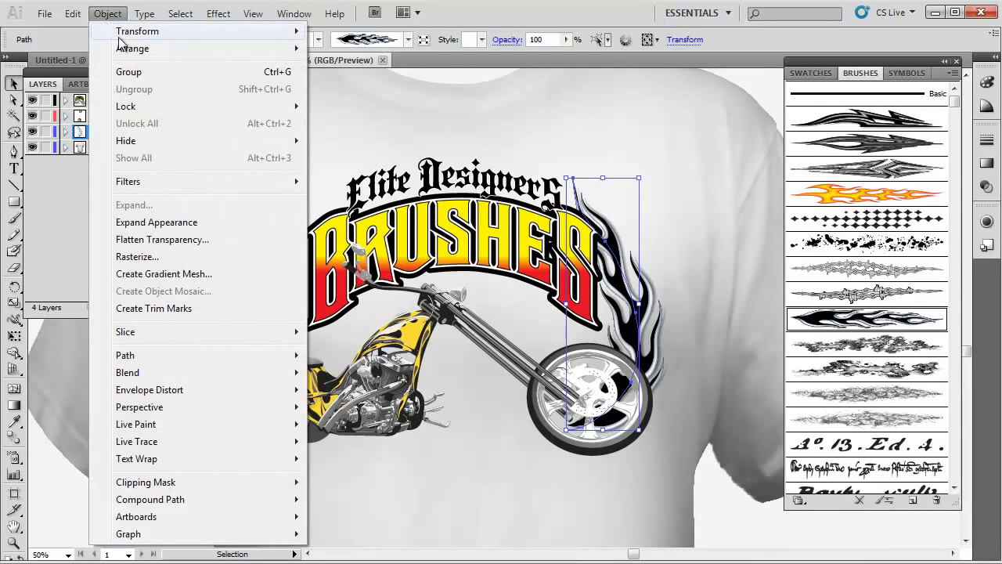
click(173, 227)
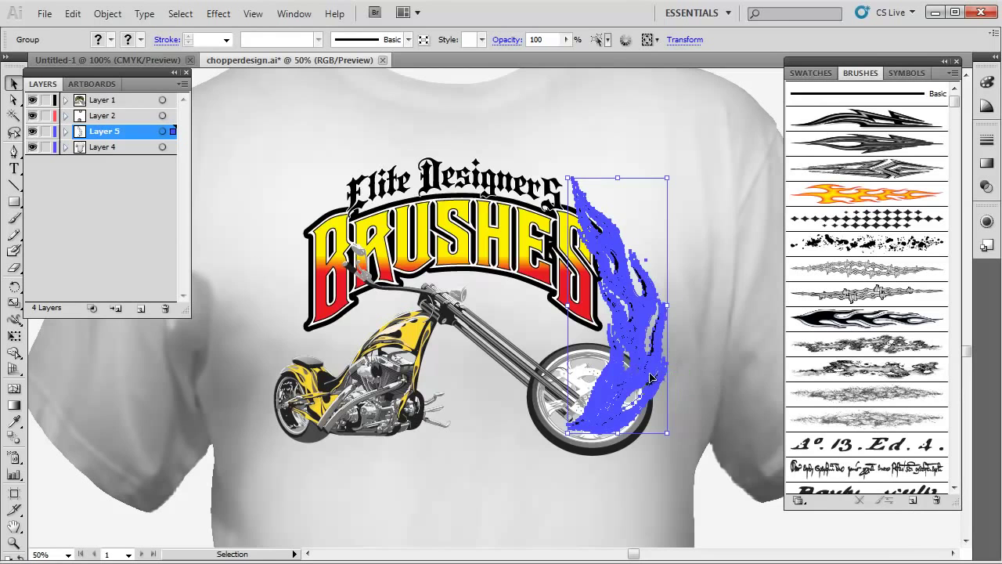
Duplicate the black flame onto the rear-wheel side of the design and reflect the copy across the vertical axis.
drag(650, 378, 378, 377)
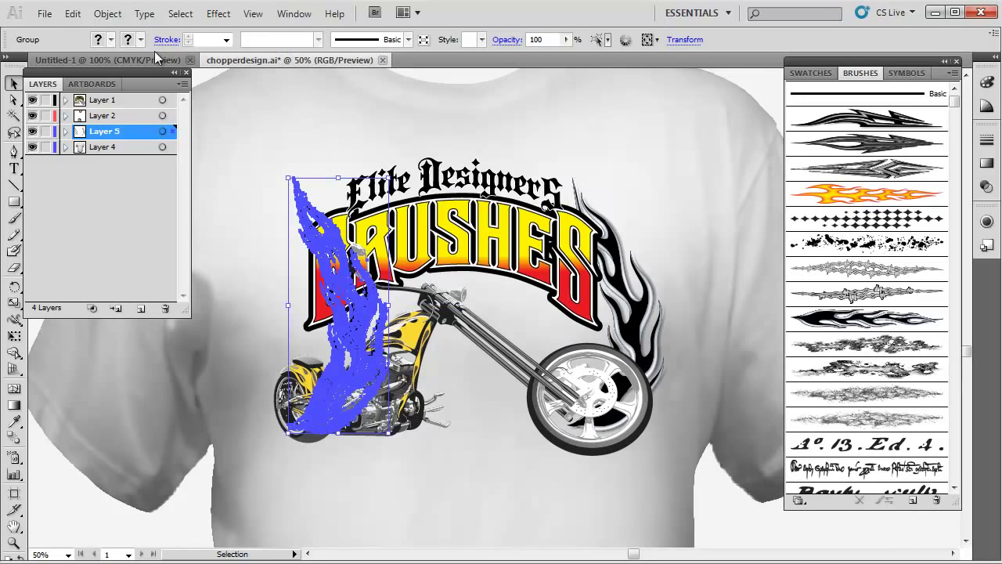
click(123, 16)
mouse_move(133, 33)
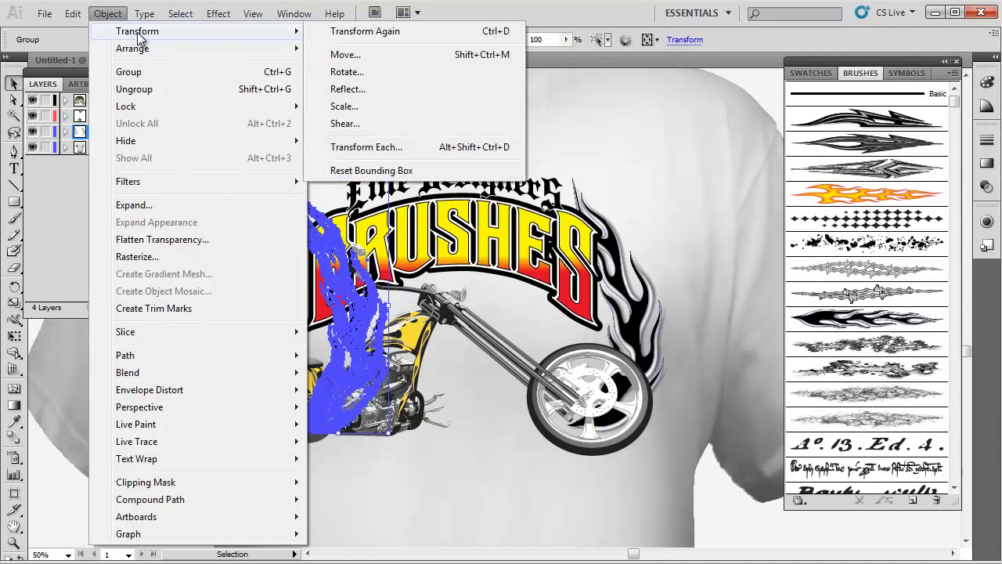
click(394, 91)
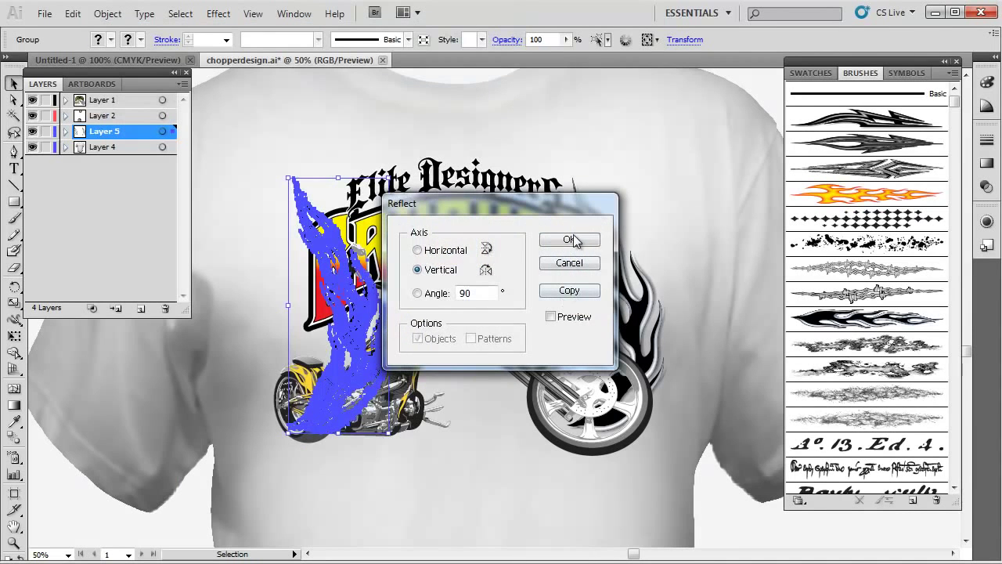
click(569, 241)
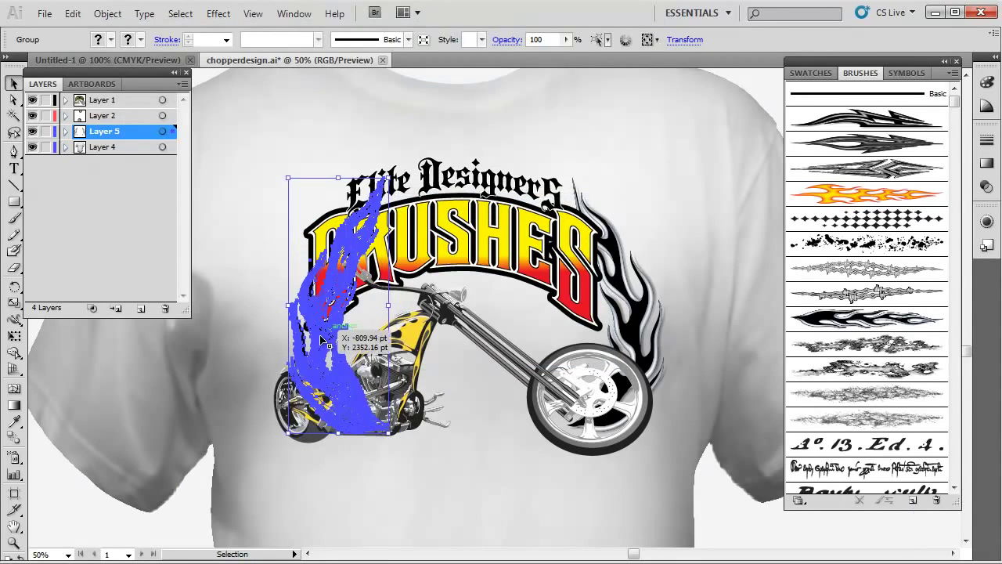
Position the mirrored flame behind the rear wheel and the start of the BRUSHES lettering, nudging it slightly up and outward.
mouse_move(319, 344)
mouse_down()
mouse_move(303, 341)
mouse_move(311, 337)
mouse_up()
click(467, 488)
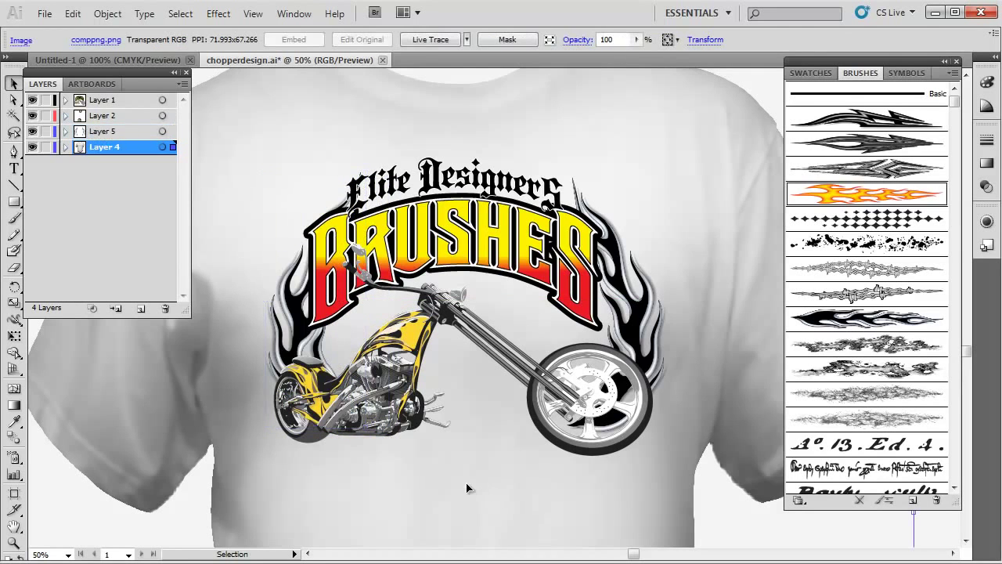
click(289, 332)
drag(288, 332, 284, 328)
click(464, 463)
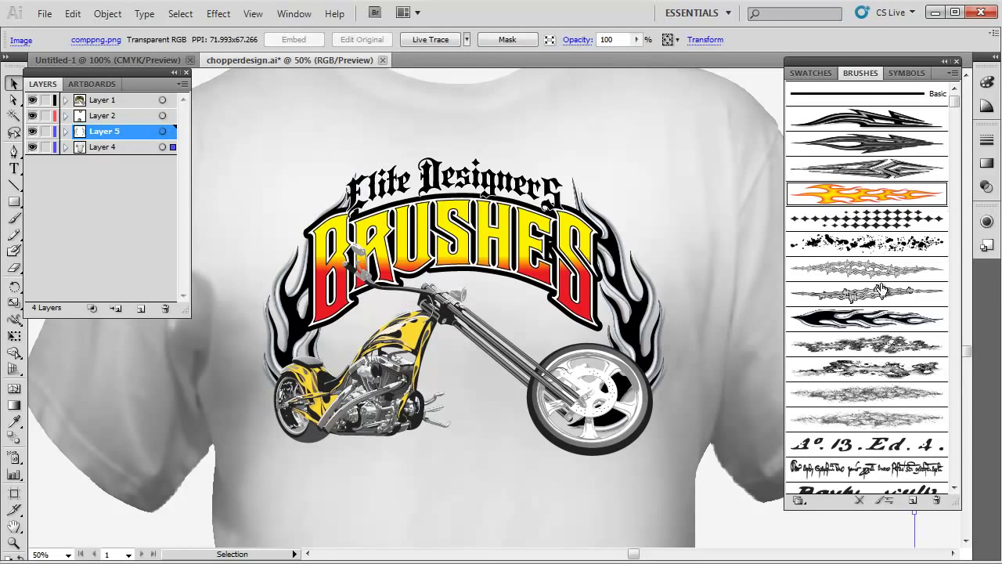
Paint 1 pt strokes with the denser barbed-wire brush, fanning down below the chopper and filling in above both wheels beside the lettering's ends.
drag(958, 104, 956, 280)
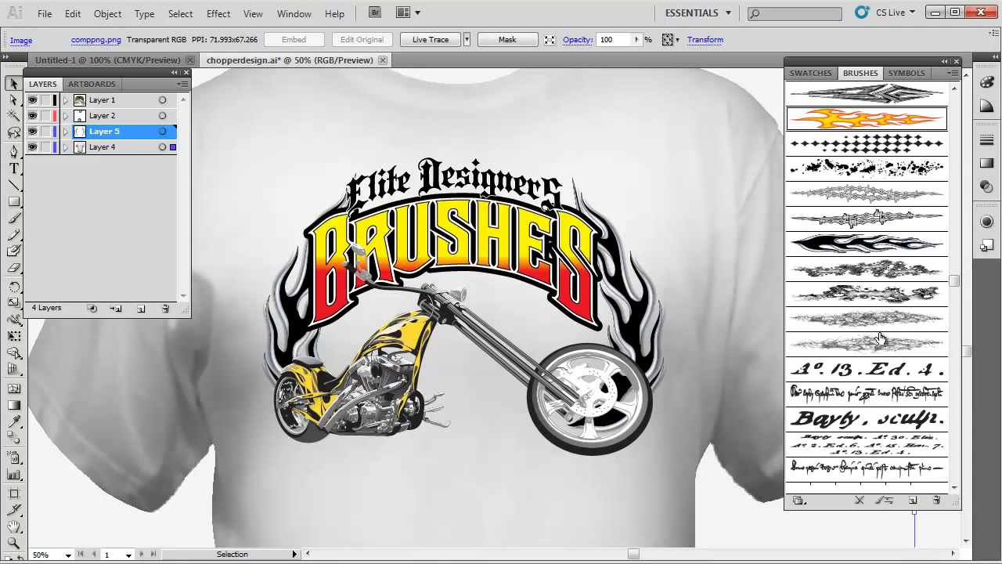
click(882, 220)
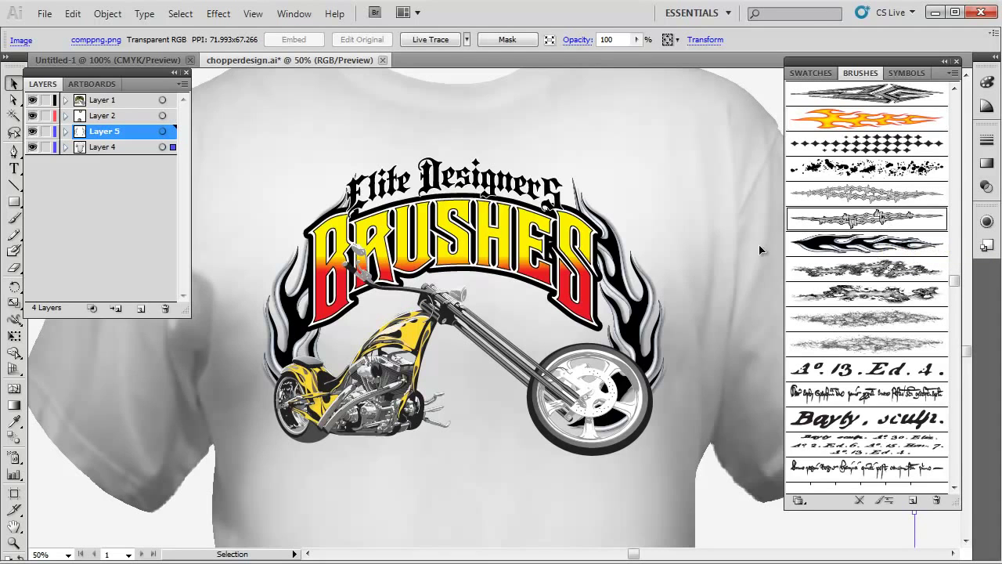
click(13, 218)
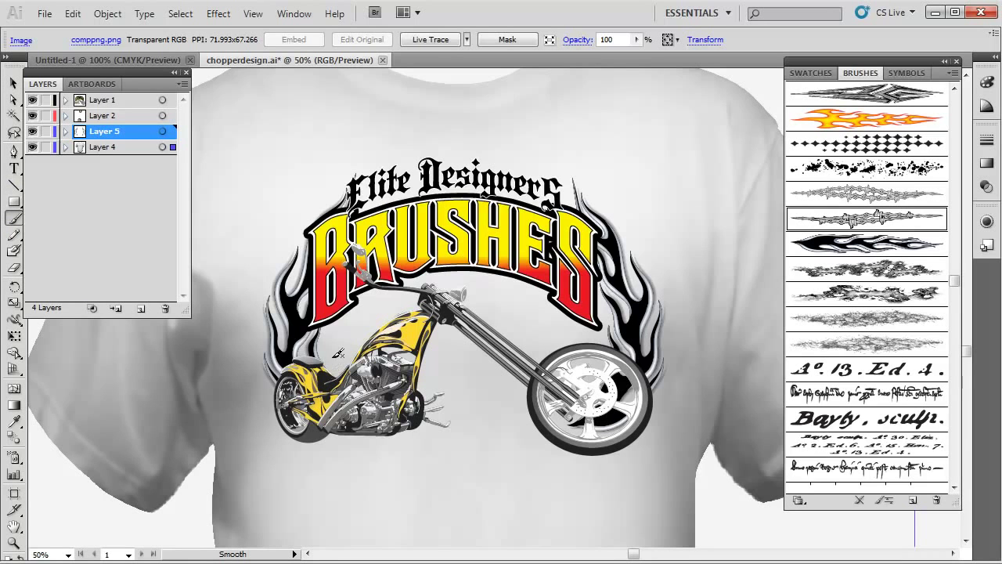
mouse_move(332, 342)
mouse_down()
mouse_move(403, 456)
mouse_move(414, 502)
mouse_up()
mouse_move(608, 349)
mouse_down()
mouse_move(487, 465)
mouse_move(481, 521)
mouse_up()
mouse_move(394, 372)
mouse_down()
mouse_move(438, 483)
mouse_move(439, 544)
mouse_up()
drag(492, 410, 461, 541)
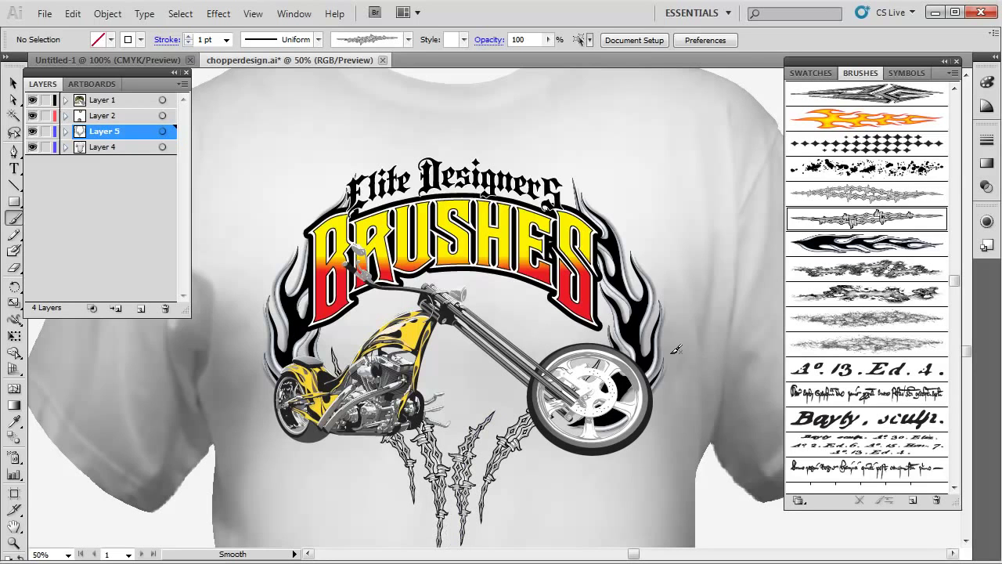
mouse_move(499, 427)
mouse_down()
mouse_move(550, 376)
mouse_move(599, 358)
mouse_up()
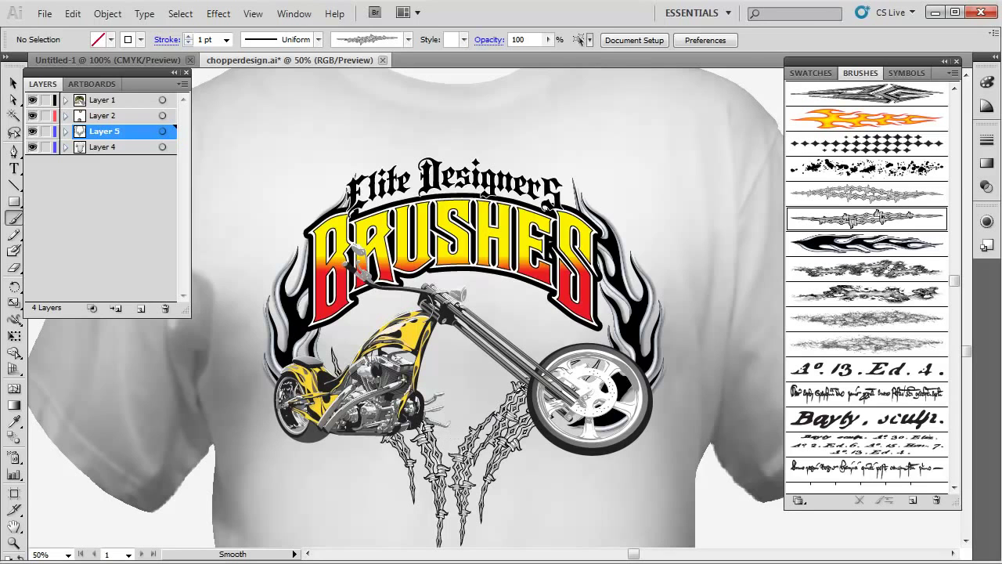
mouse_move(586, 345)
mouse_down()
mouse_move(604, 313)
mouse_move(614, 248)
mouse_up()
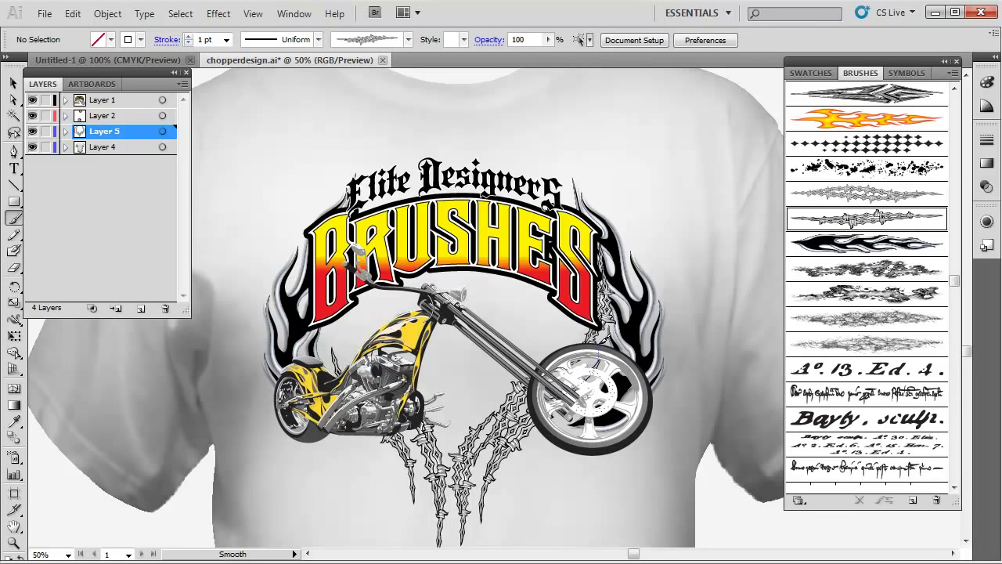
drag(346, 368, 328, 278)
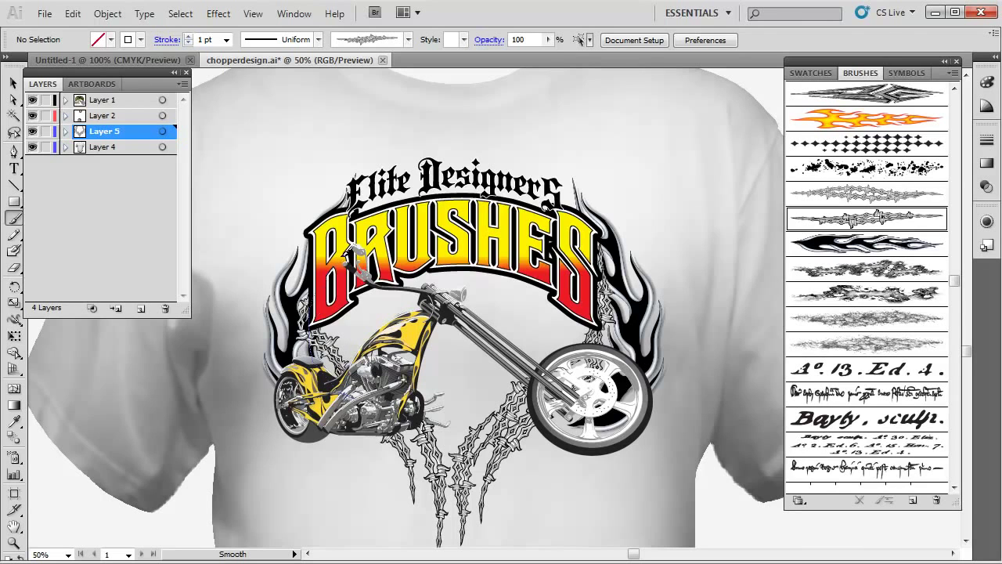
drag(403, 412, 430, 509)
mouse_move(521, 424)
mouse_down()
mouse_move(503, 441)
mouse_move(491, 489)
mouse_up()
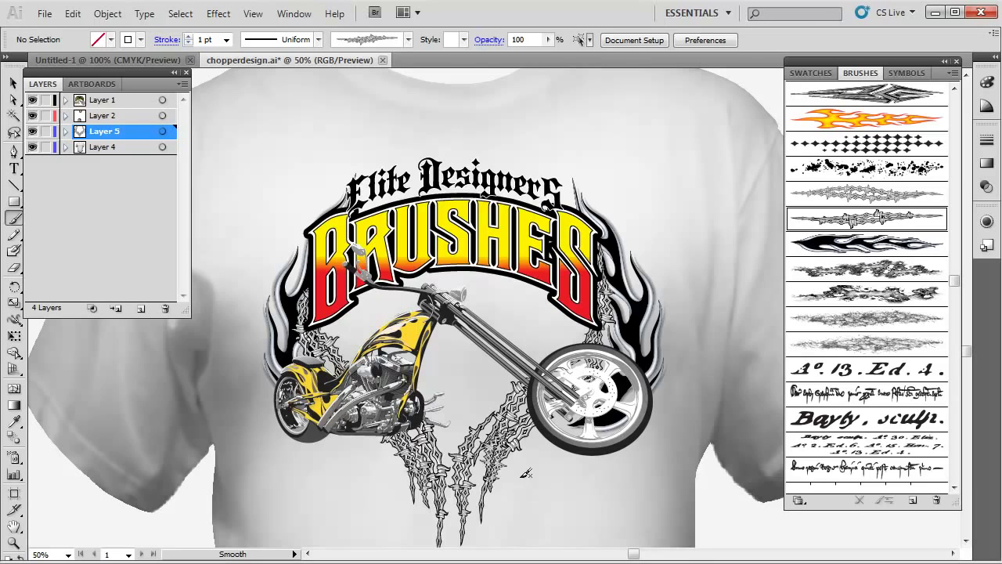
Add a new layer directly below Layer 5 and paint 2 pt strokes of the dark grunge texture brush behind the chopper.
click(141, 308)
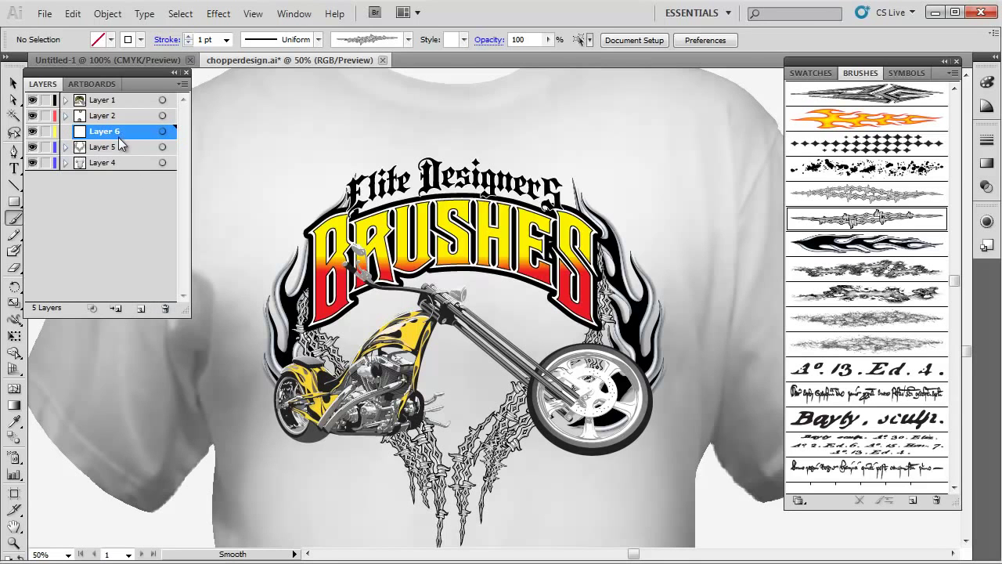
drag(121, 134, 123, 155)
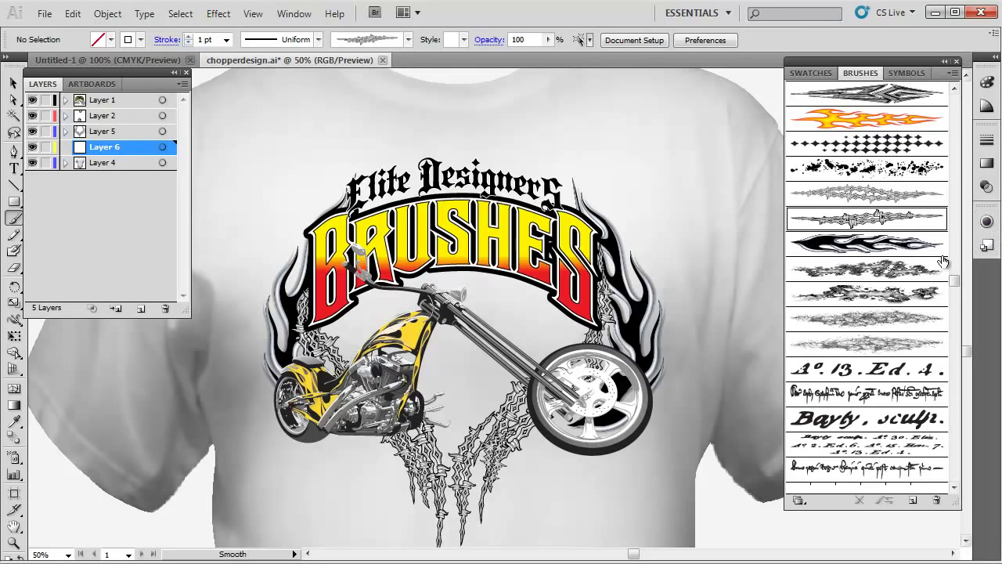
click(890, 294)
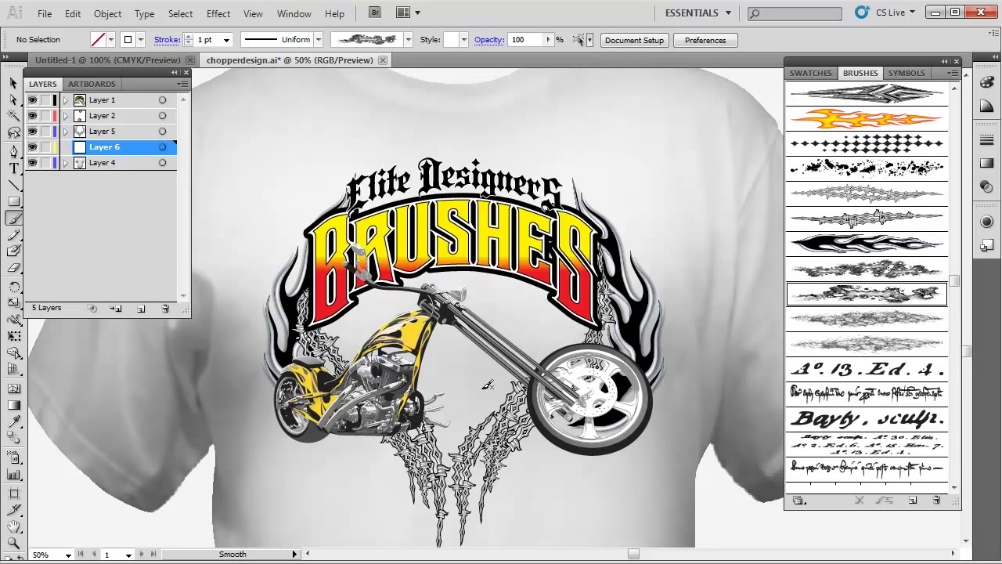
click(226, 39)
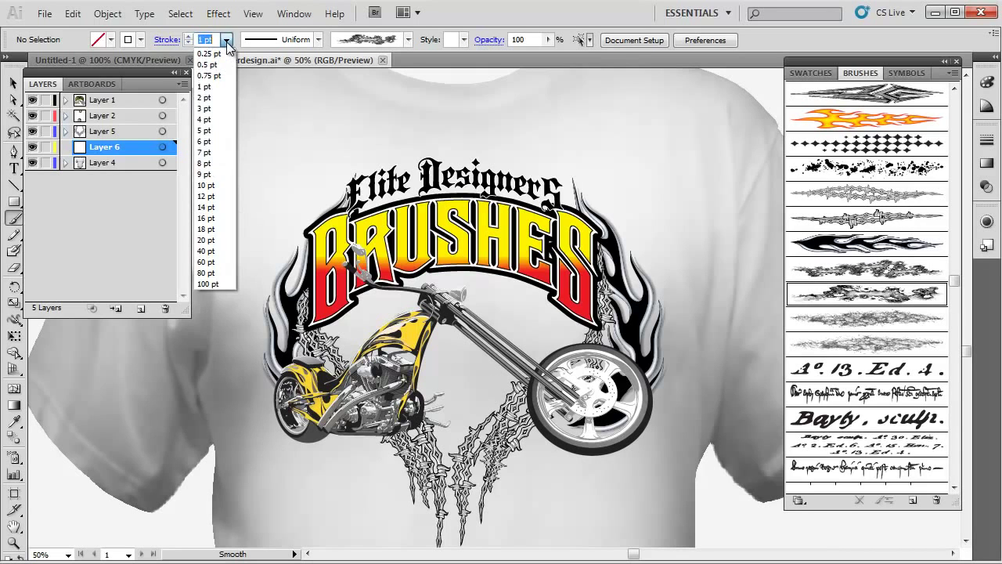
click(207, 98)
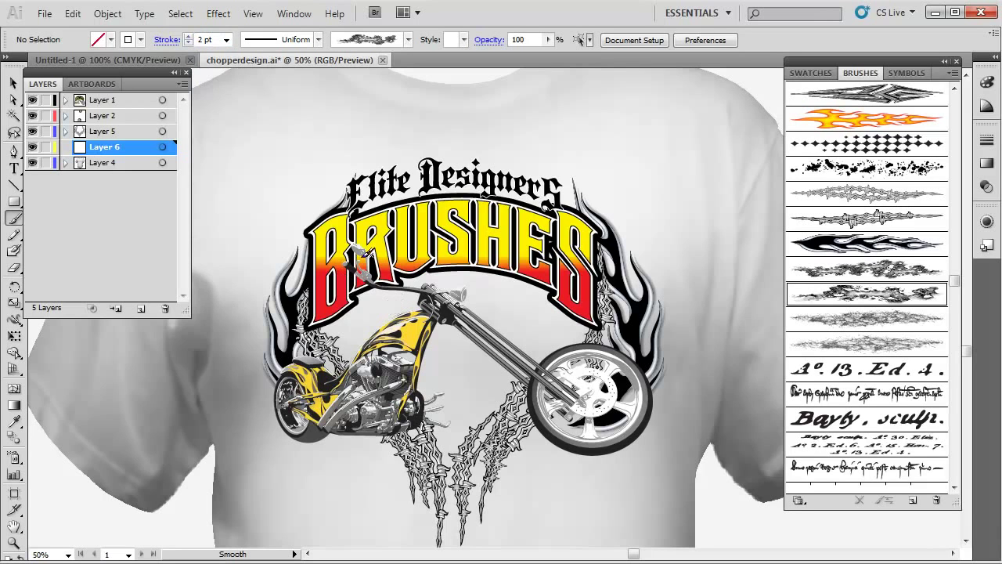
mouse_move(363, 297)
mouse_down()
mouse_move(389, 367)
mouse_move(429, 419)
mouse_move(438, 461)
mouse_move(448, 447)
mouse_up()
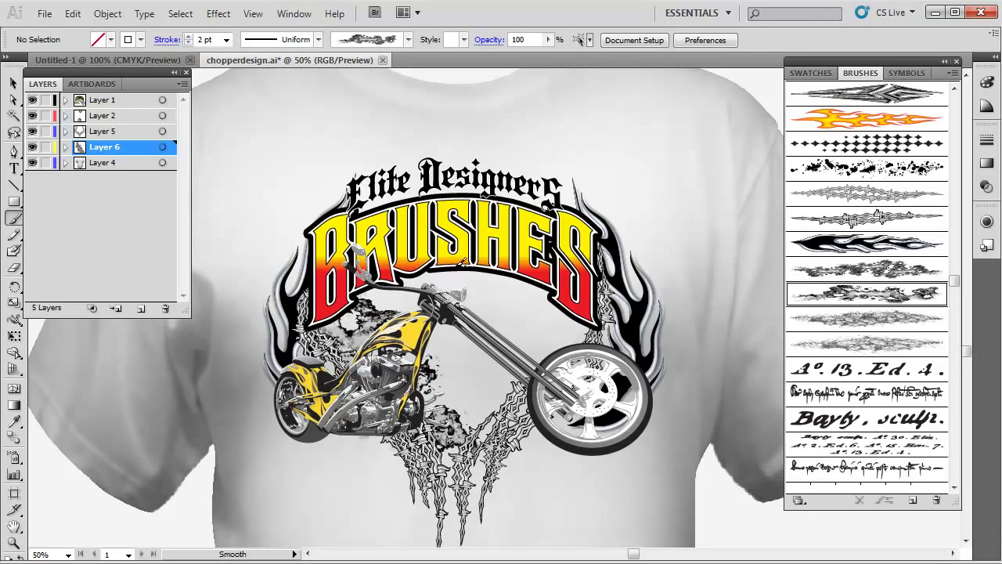
mouse_move(464, 450)
mouse_down()
mouse_move(466, 465)
mouse_move(563, 283)
mouse_up()
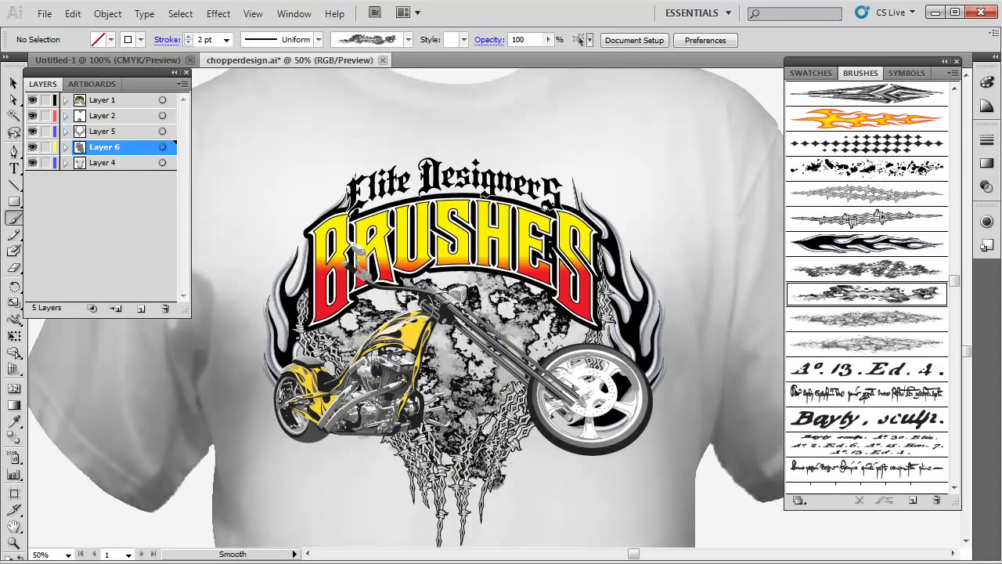